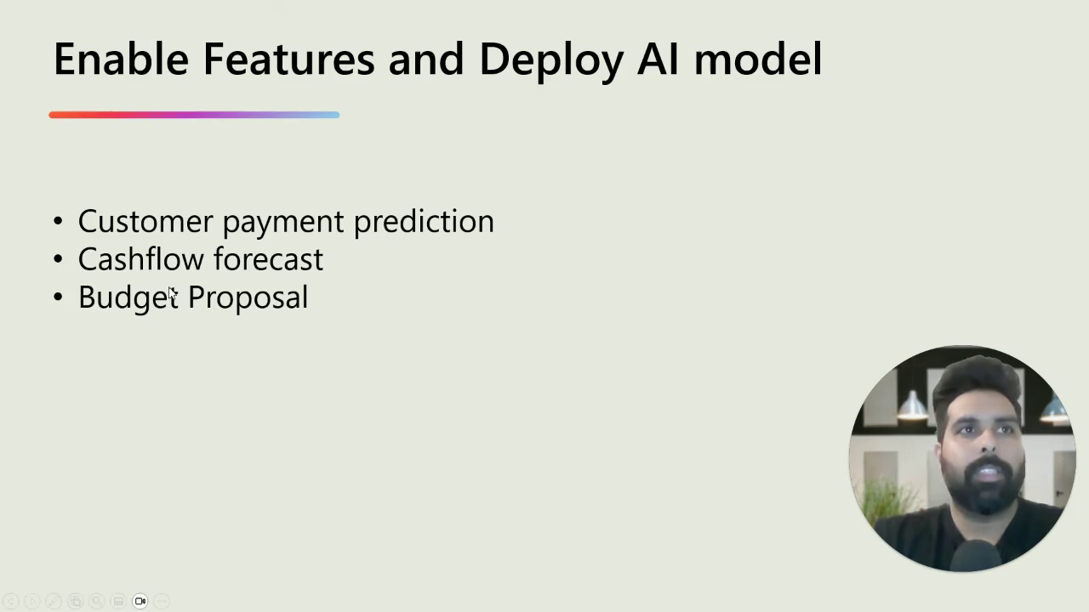
Switch to the Microsoft Learn article "Configuration for Finance insights" and read from the deployment prerequisites to the add-in installation instructions.
key("alt+Tab")
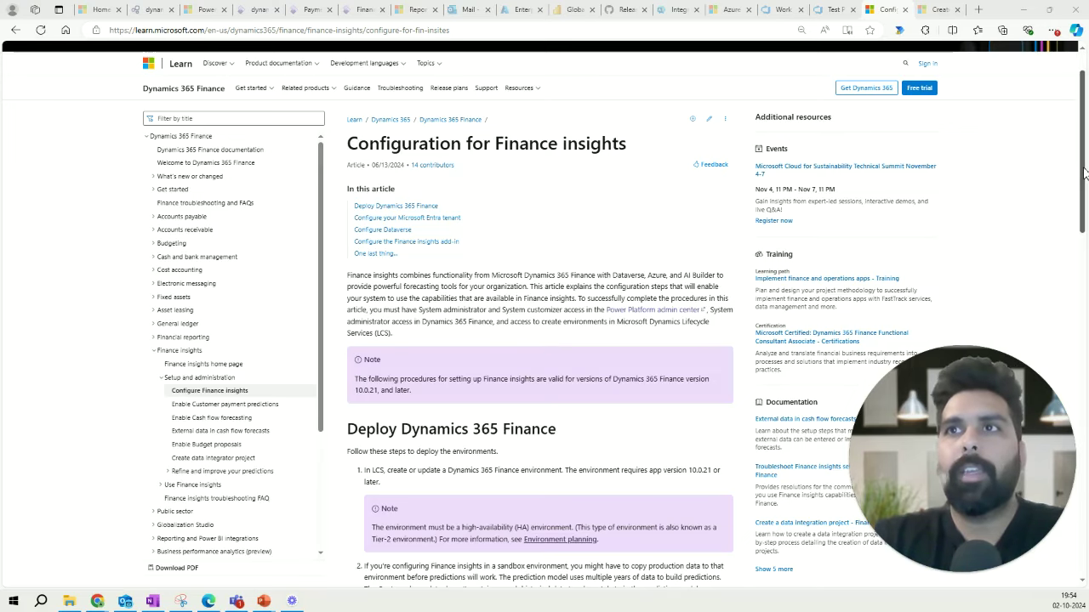
left_click_drag(1084, 173, 1085, 267)
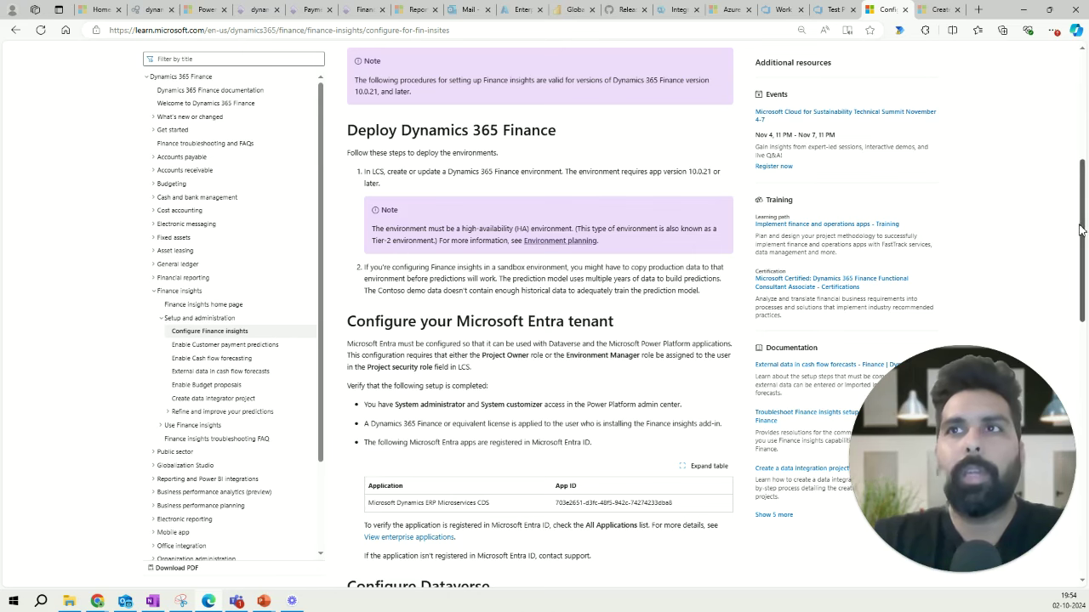
left_click_drag(1085, 228, 1086, 281)
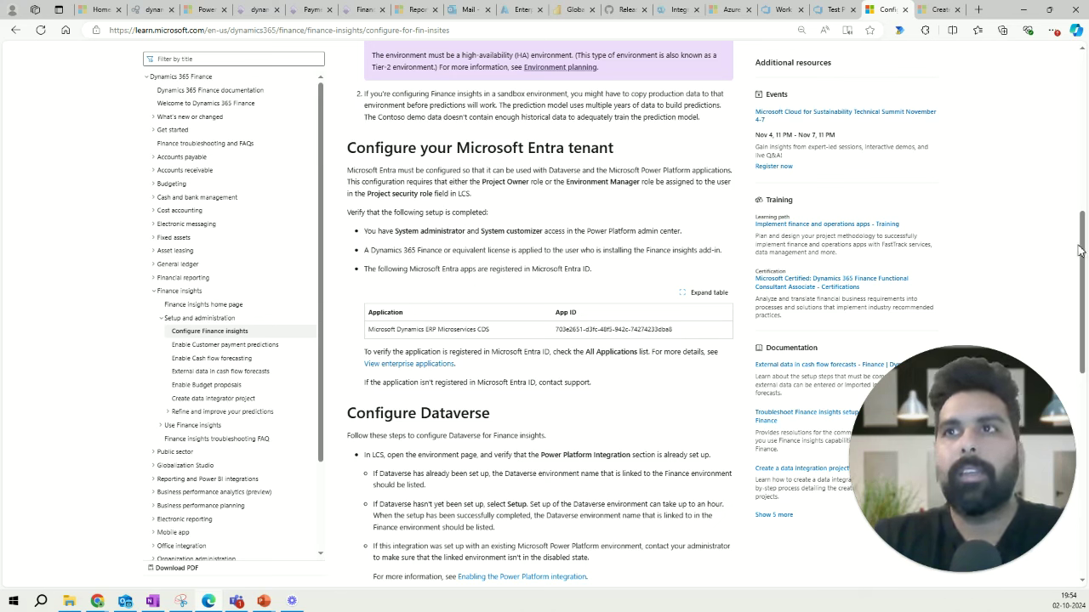
left_click_drag(1082, 250, 1086, 319)
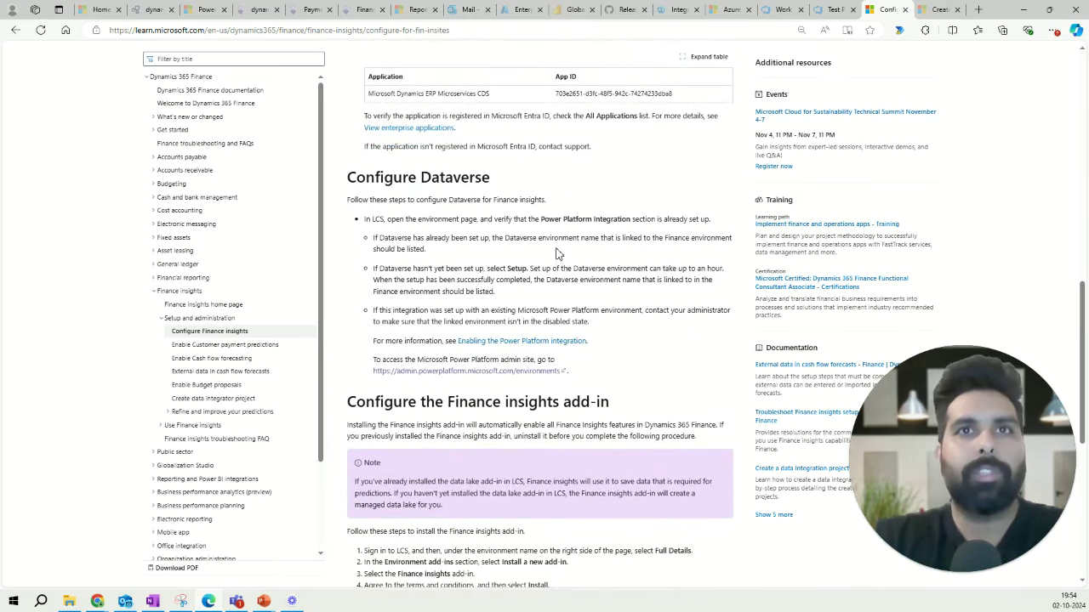
scroll(561, 305, "down", 2)
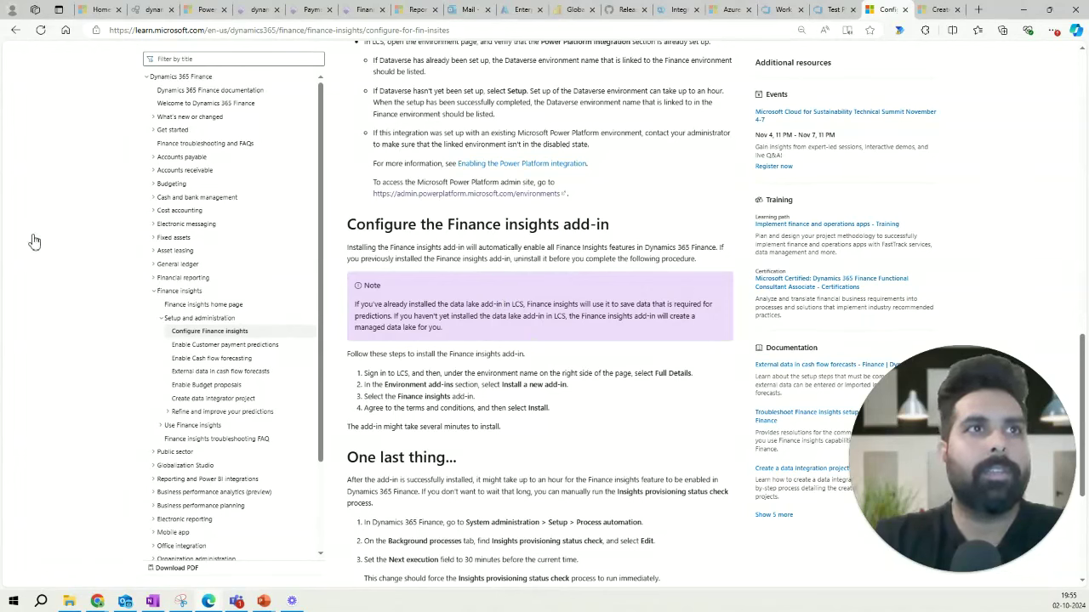
Switch to Lifecycle Services and review the environment add-ins of the dynamicsclass environment, including the option to install a new add-in.
key("ctrl+2")
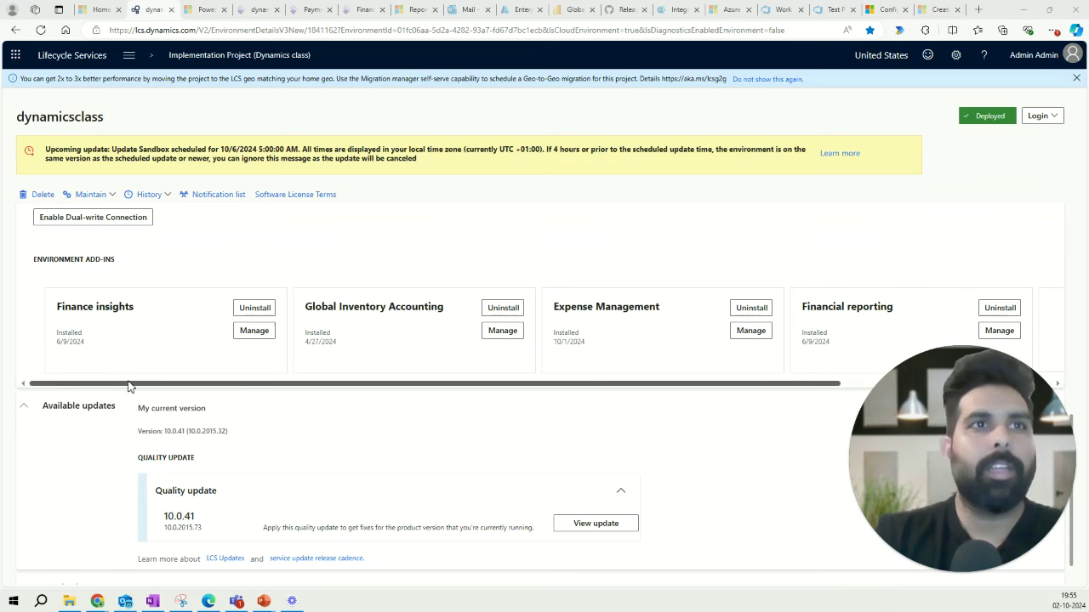
left_click_drag(129, 385, 496, 375)
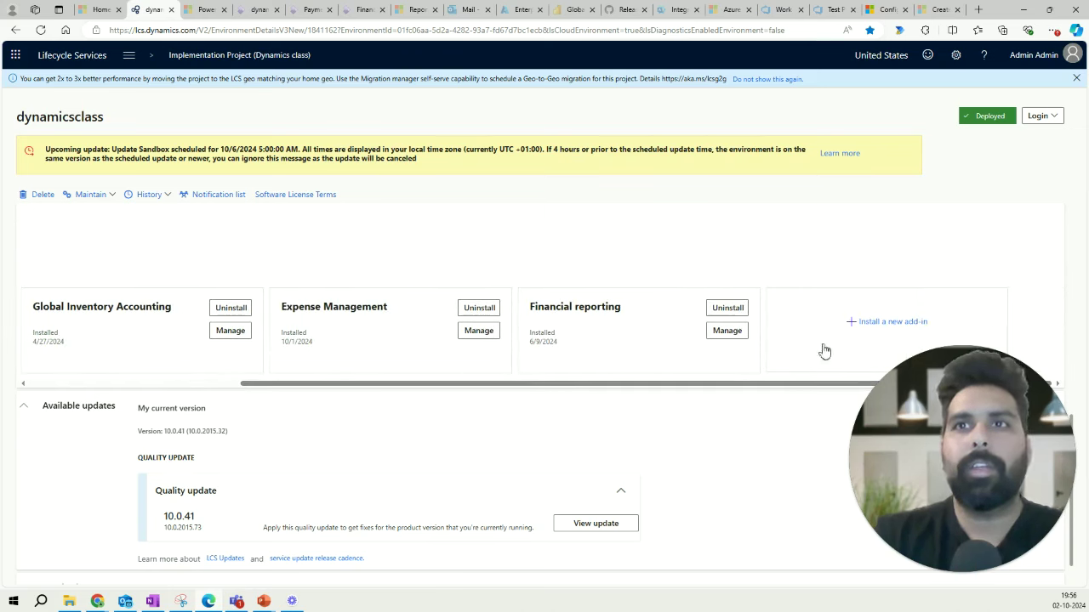
left_click_drag(528, 392, 213, 401)
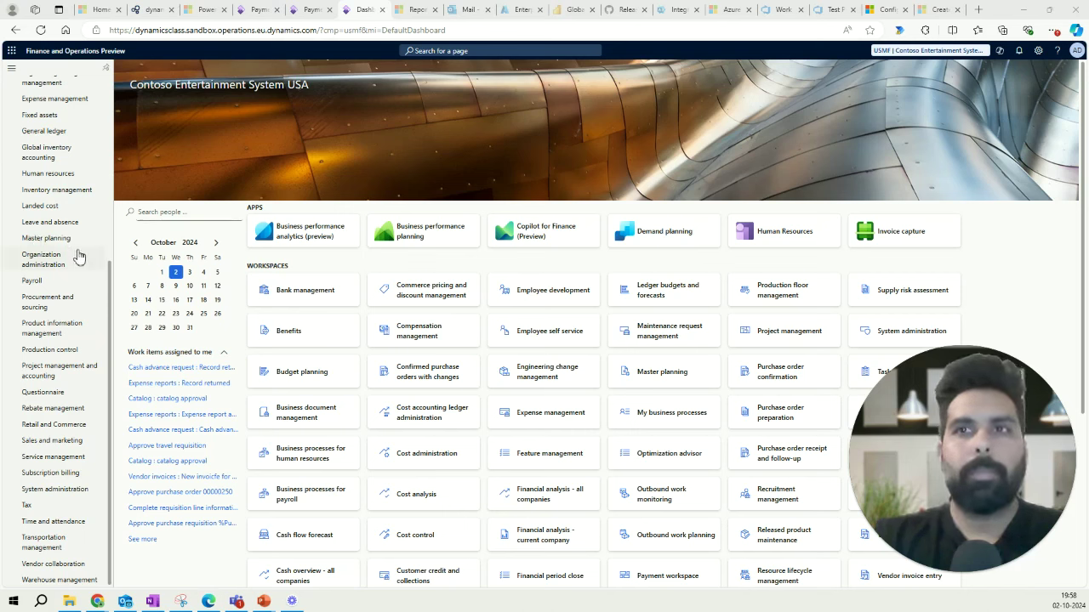
In Finance and Operations, open the background processes of Process automations from the System administration setup.
left_click(78, 492)
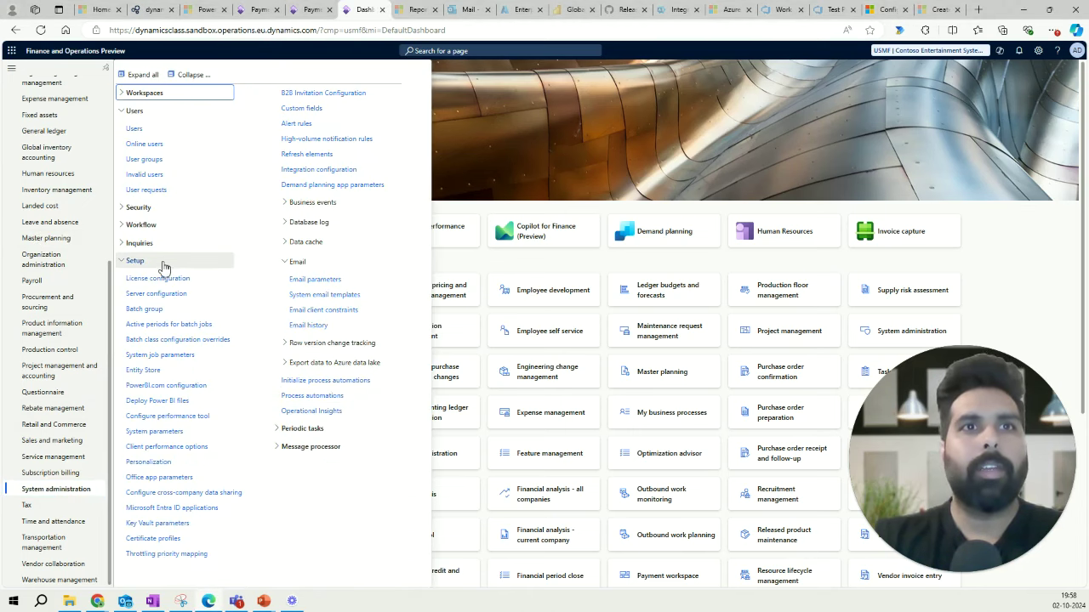
left_click(323, 397)
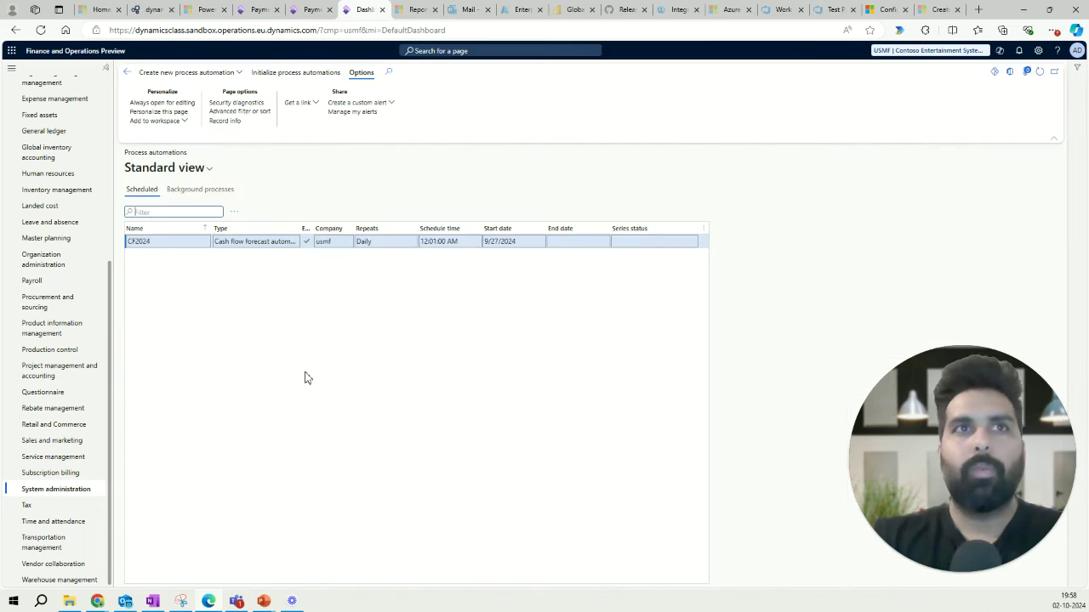
left_click(210, 192)
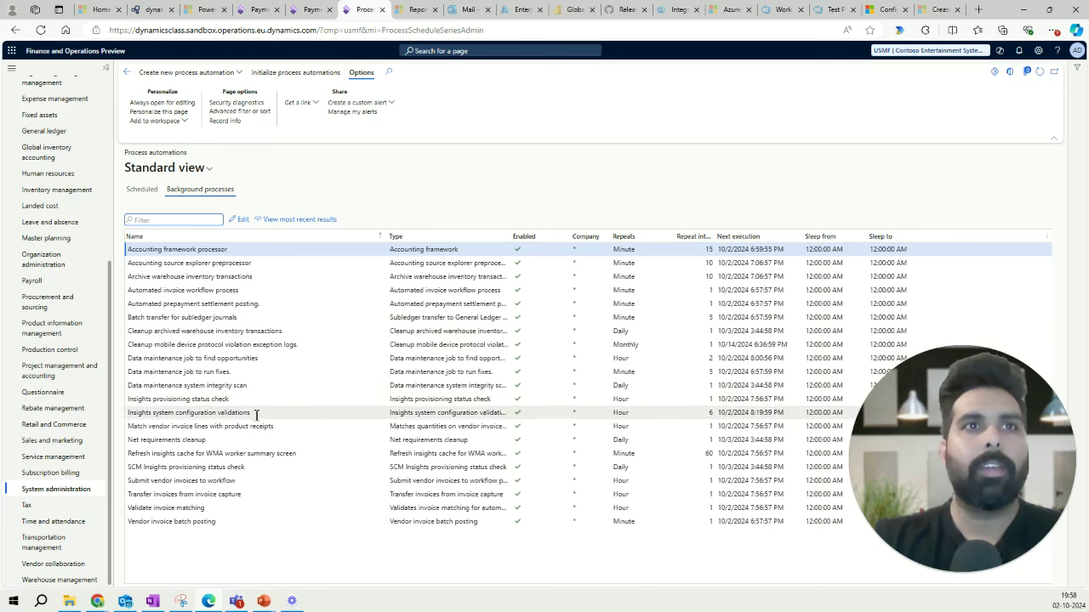
View the most recent execution results of the Insights provisioning status check process, and close the results.
left_click(255, 414)
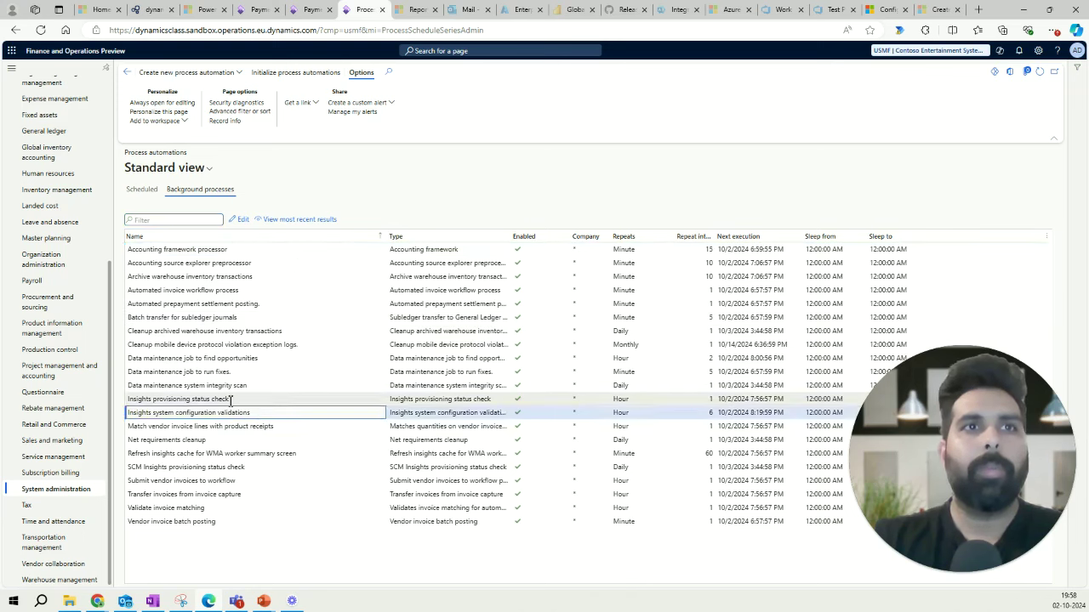
left_click(229, 398)
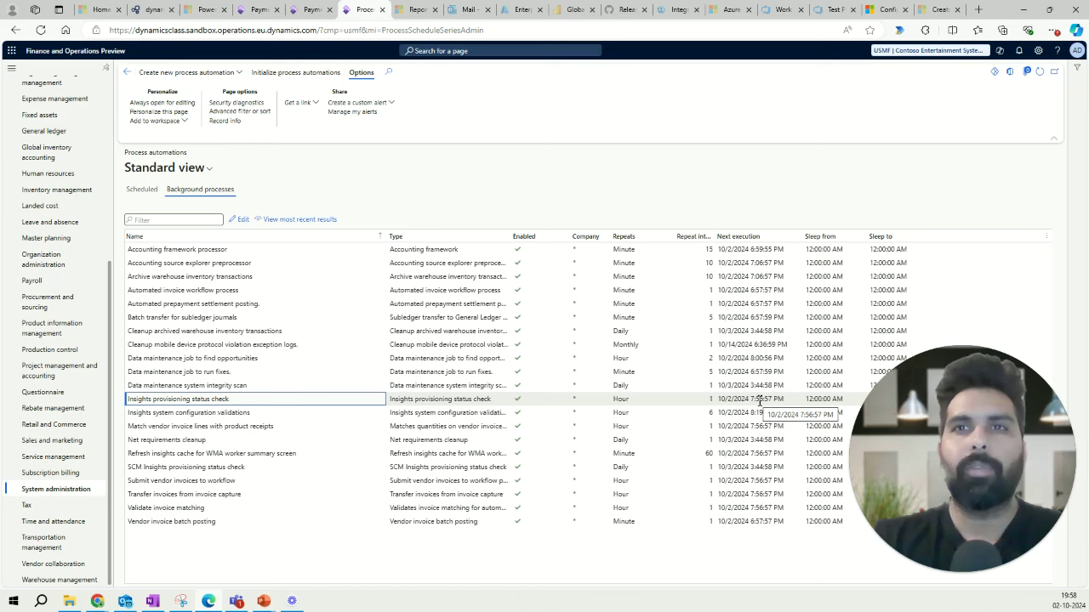
left_click(306, 219)
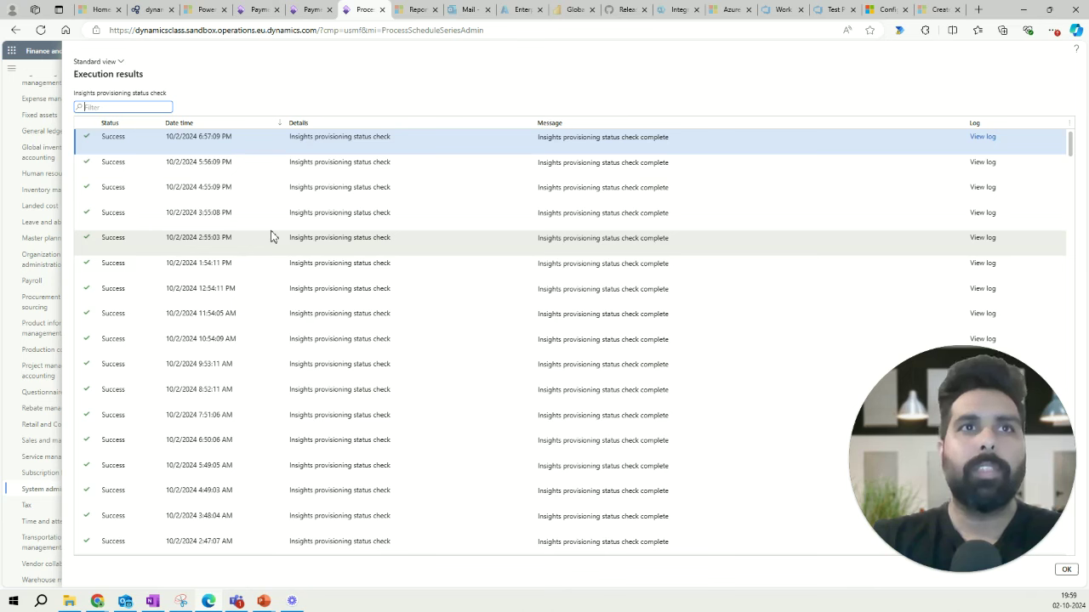
left_click(40, 243)
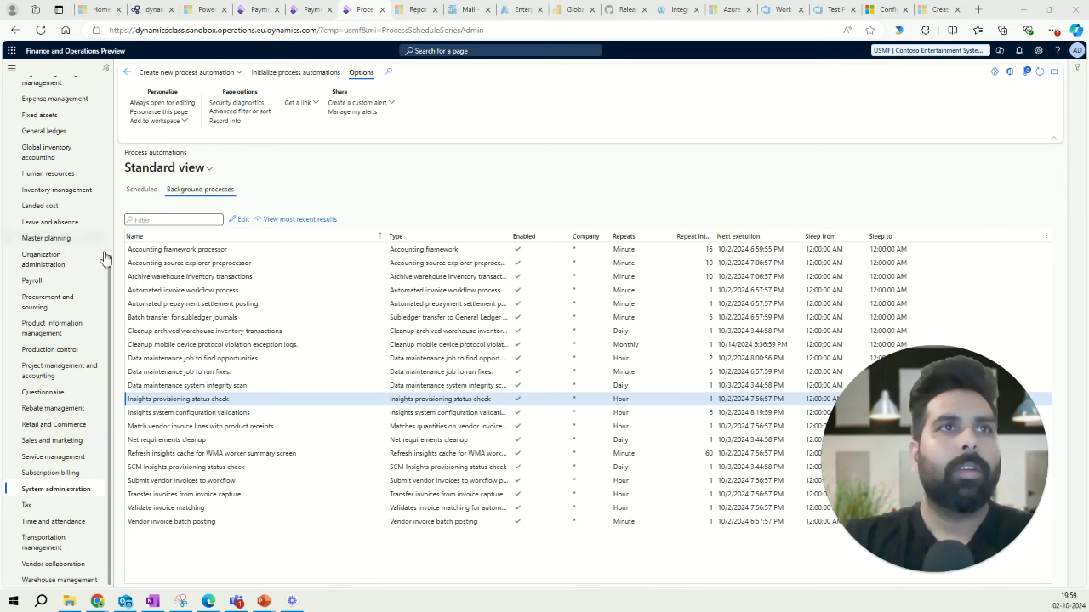
Open the Finance Insights cash flow forecasts configuration from the Cash and bank management setup.
scroll(108, 244, "up", 3)
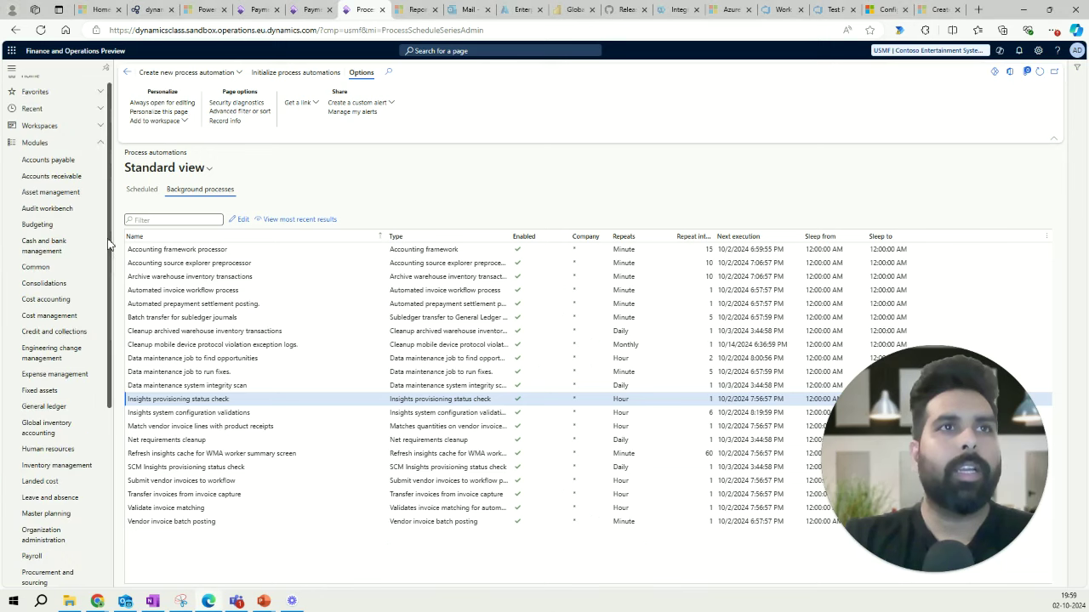
left_click(82, 247)
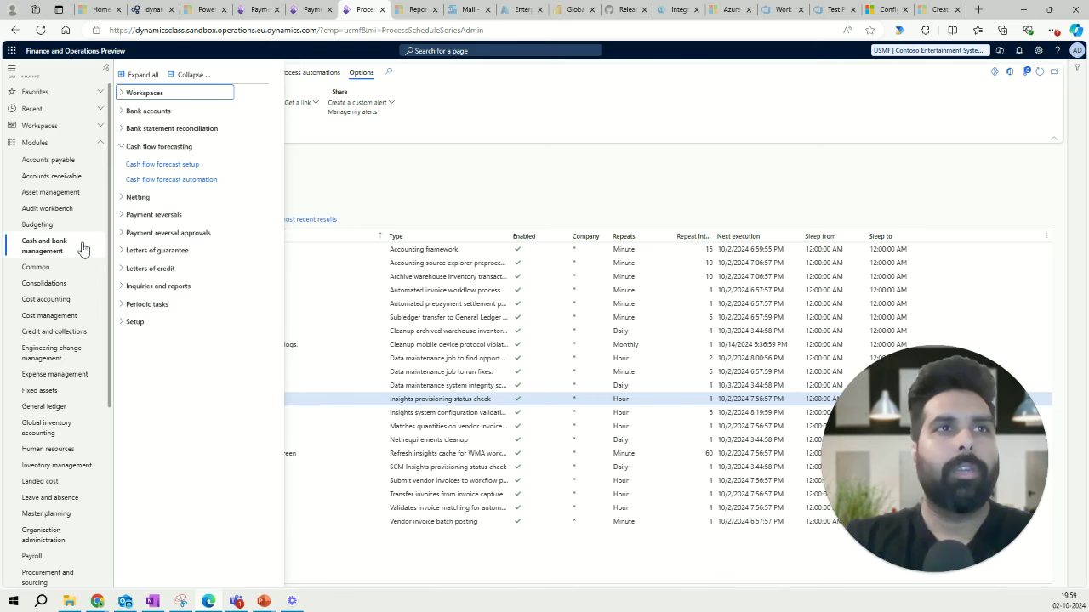
left_click(134, 322)
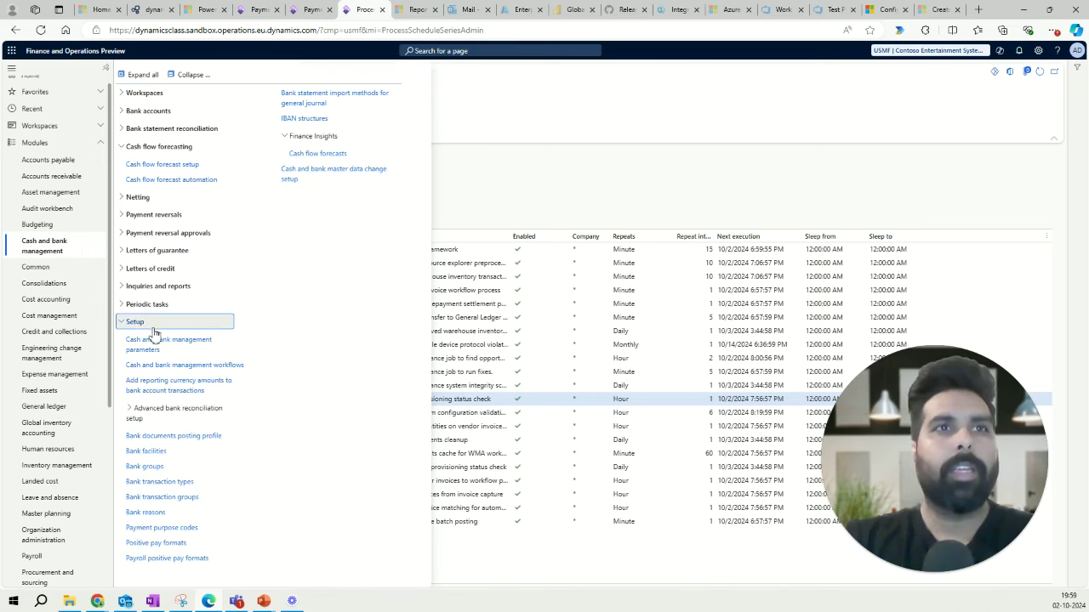
left_click(301, 156)
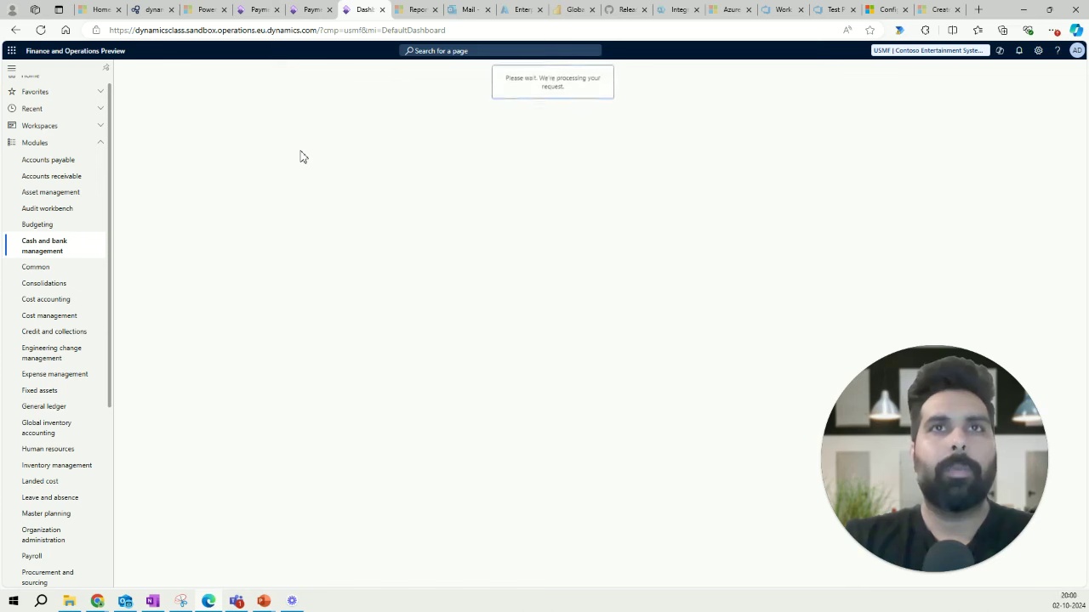
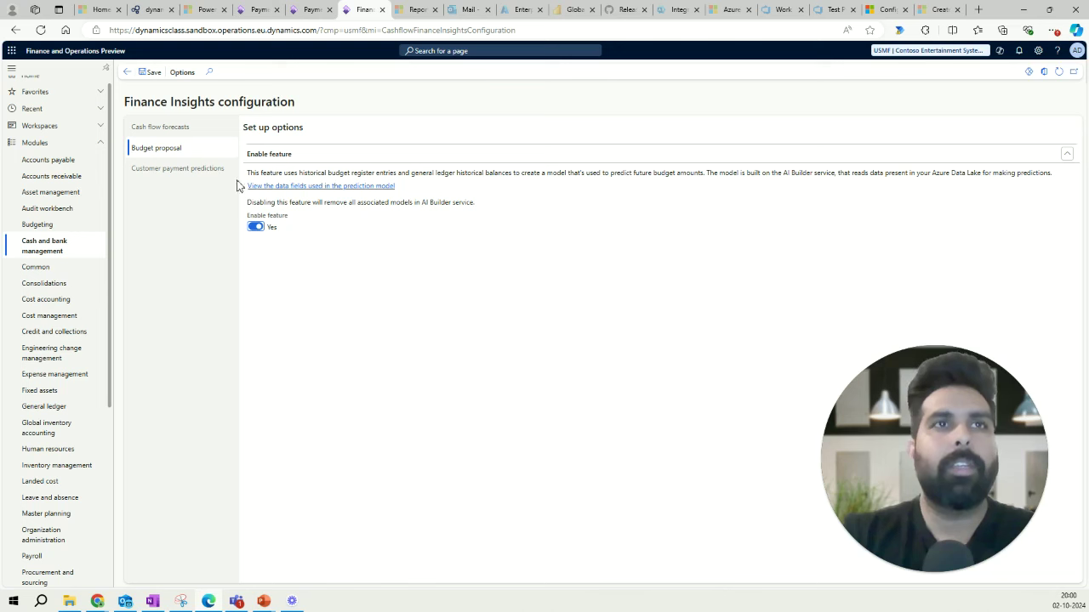
Review the Finance Insights setup options for customer payment predictions, budget proposal and cash flow forecasts.
left_click(210, 173)
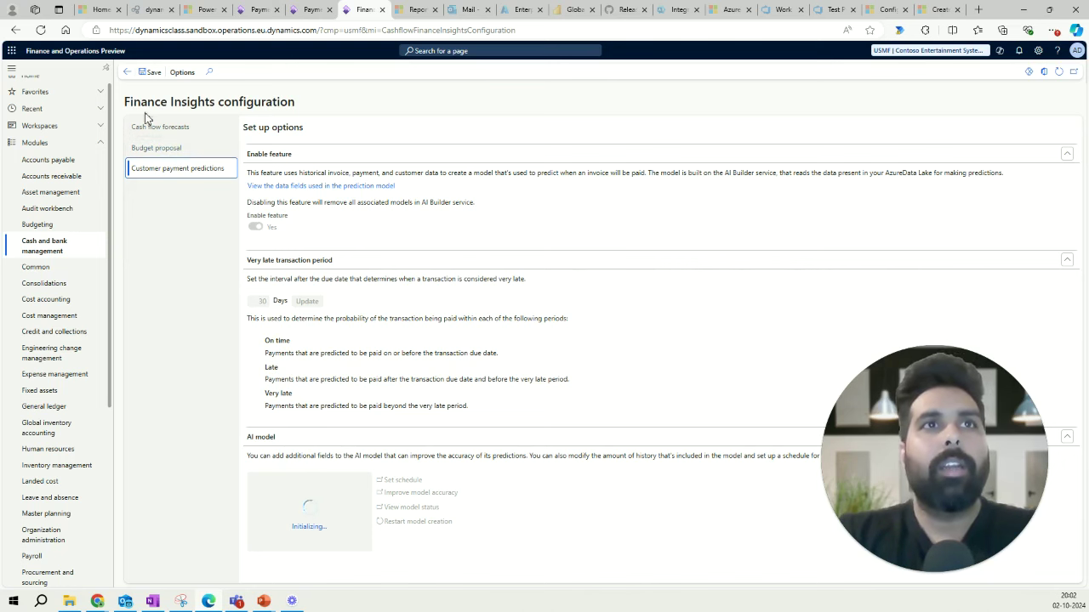
left_click(162, 149)
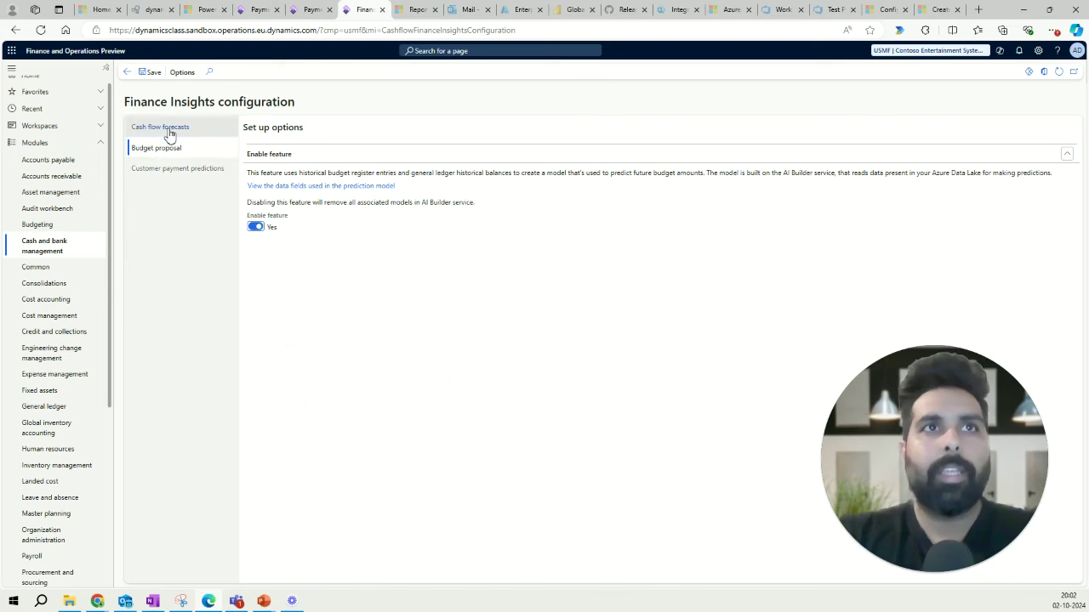
left_click(169, 133)
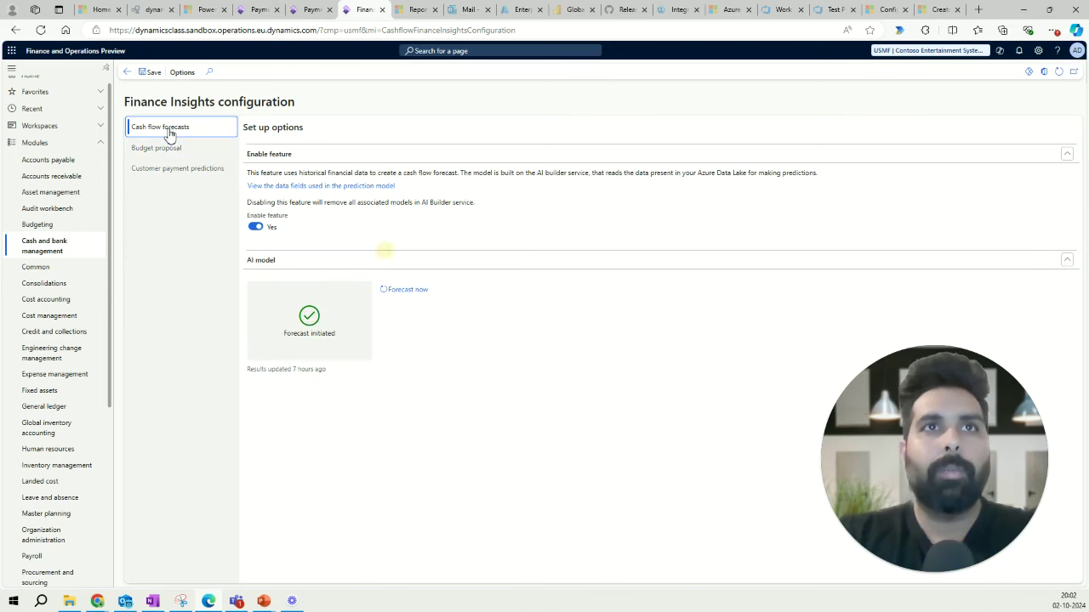
left_click(165, 149)
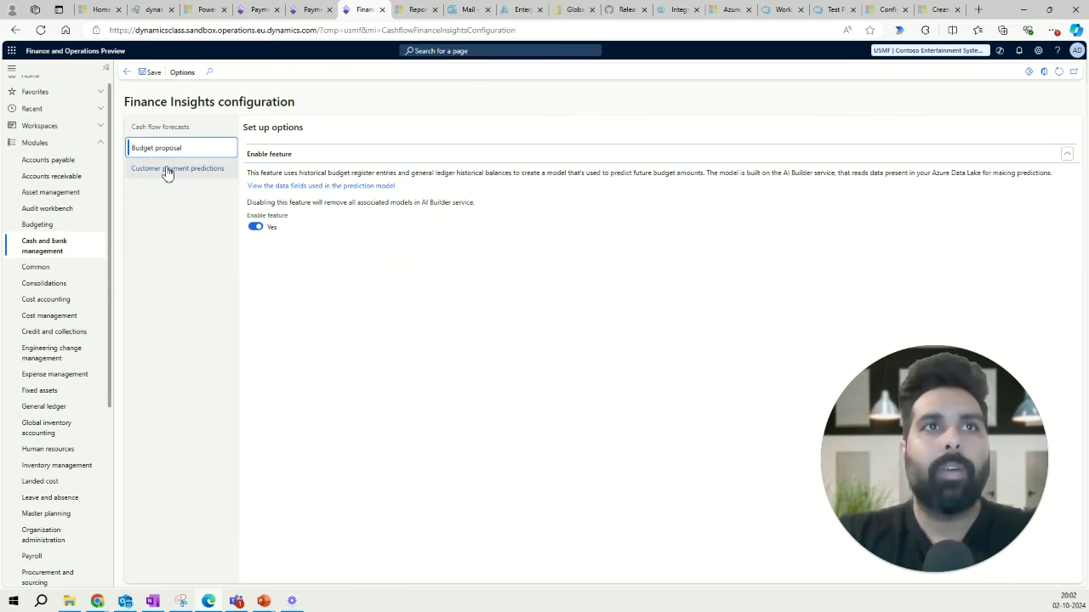
left_click(167, 171)
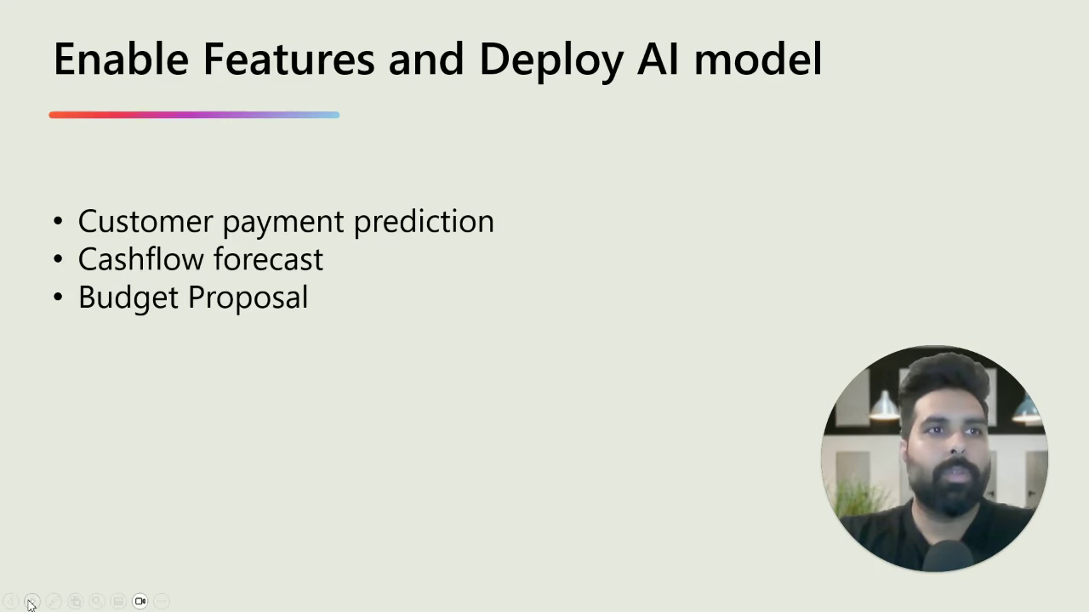
left_click(32, 601)
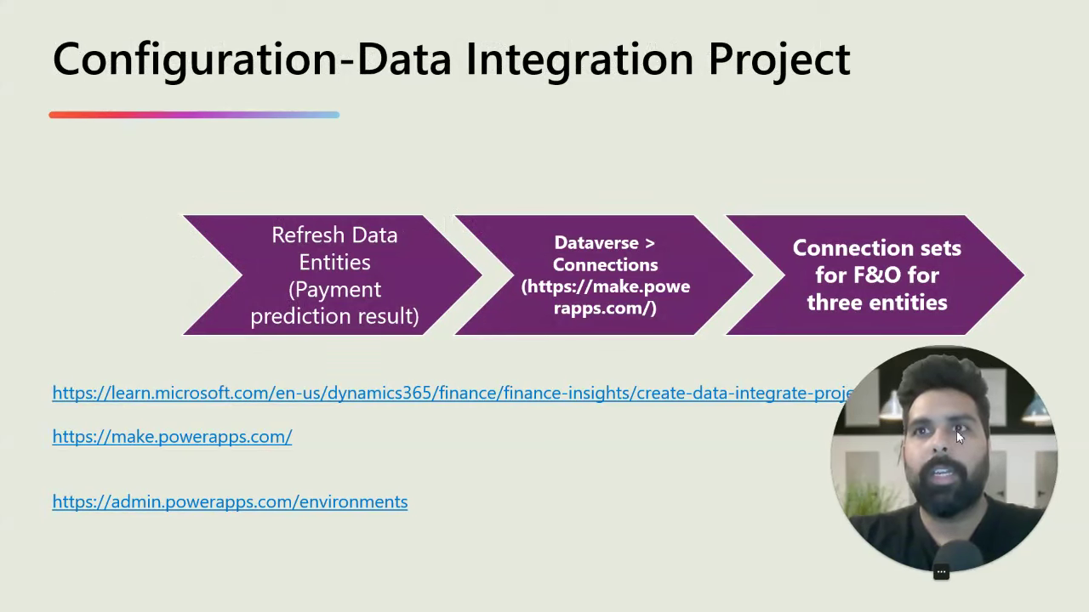
left_click_drag(956, 431, 968, 429)
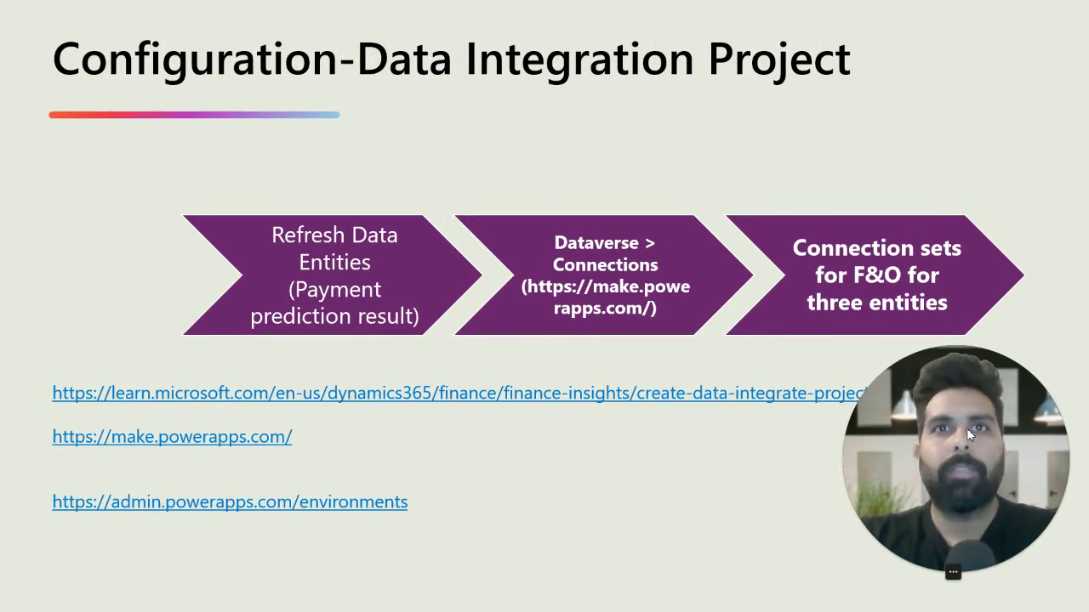
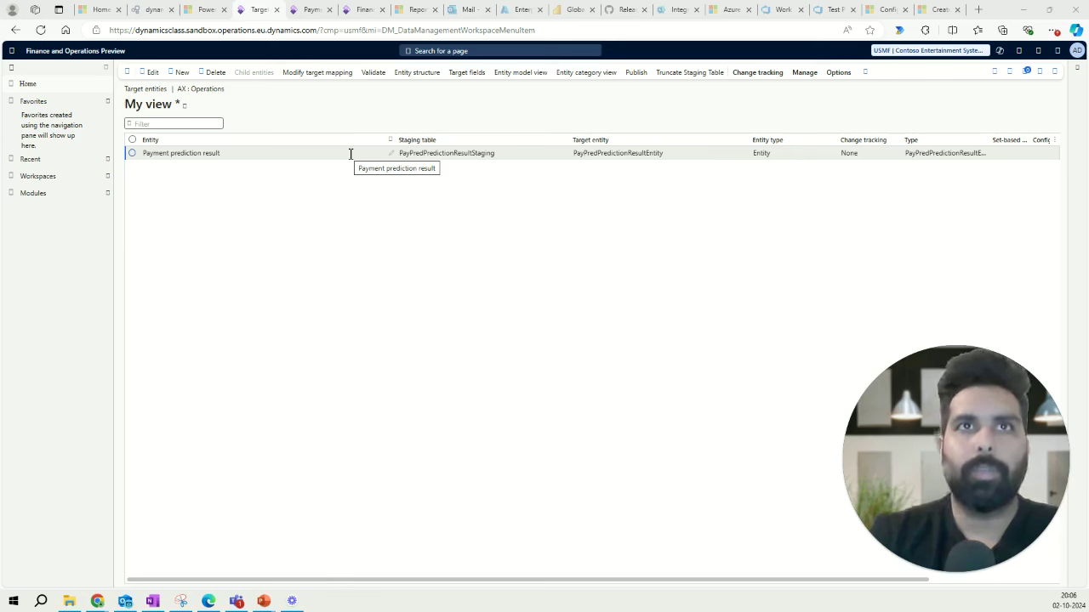
Select the Payment prediction result target entity and read the connection instructions in the "Create a data integration project" article.
left_click(350, 153)
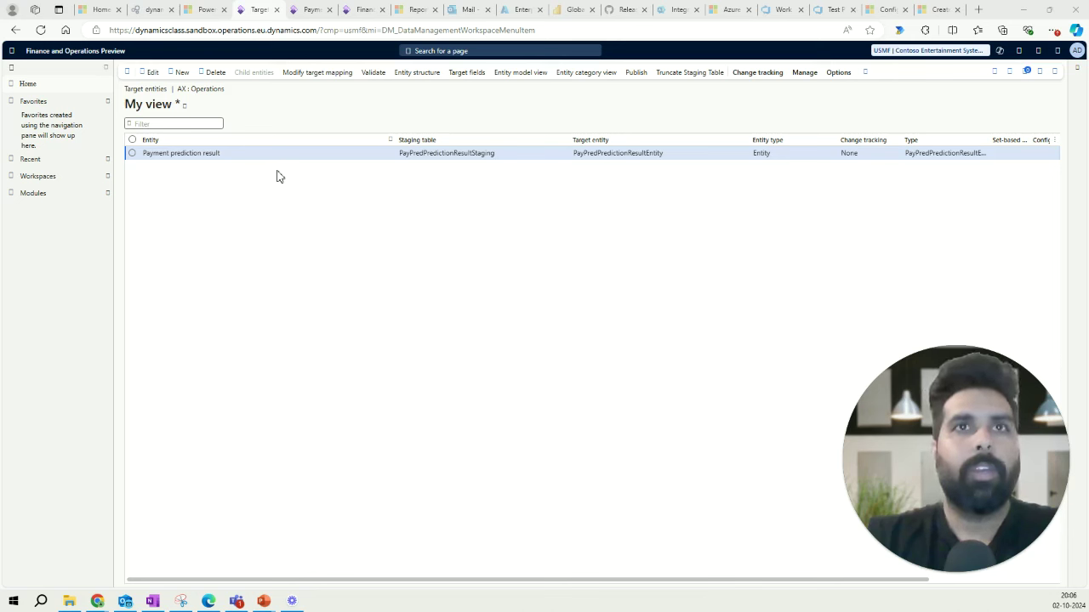
left_click(936, 12)
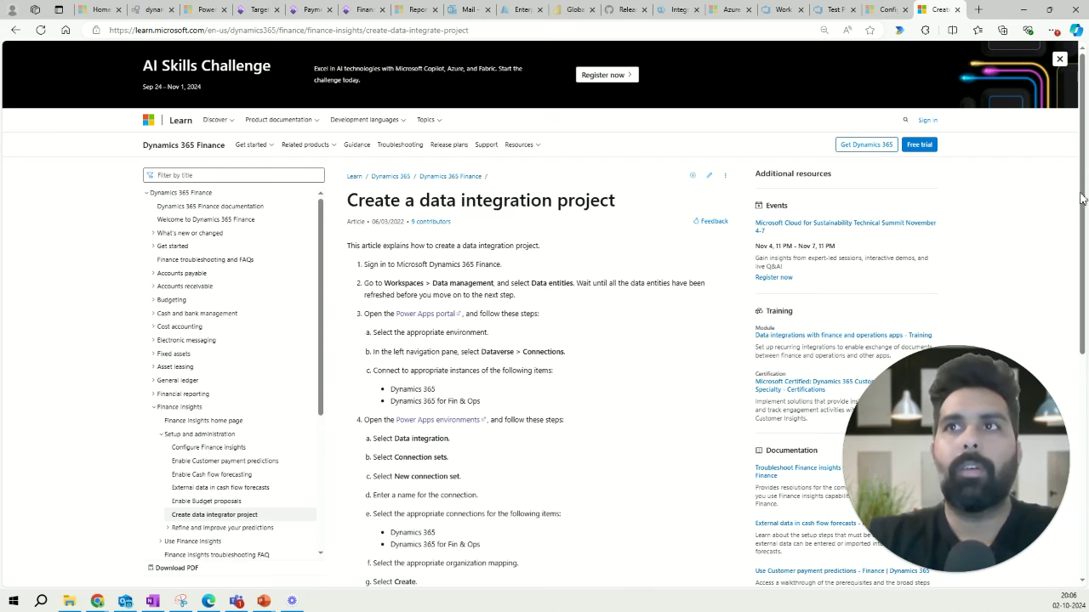
left_click_drag(1083, 198, 1086, 277)
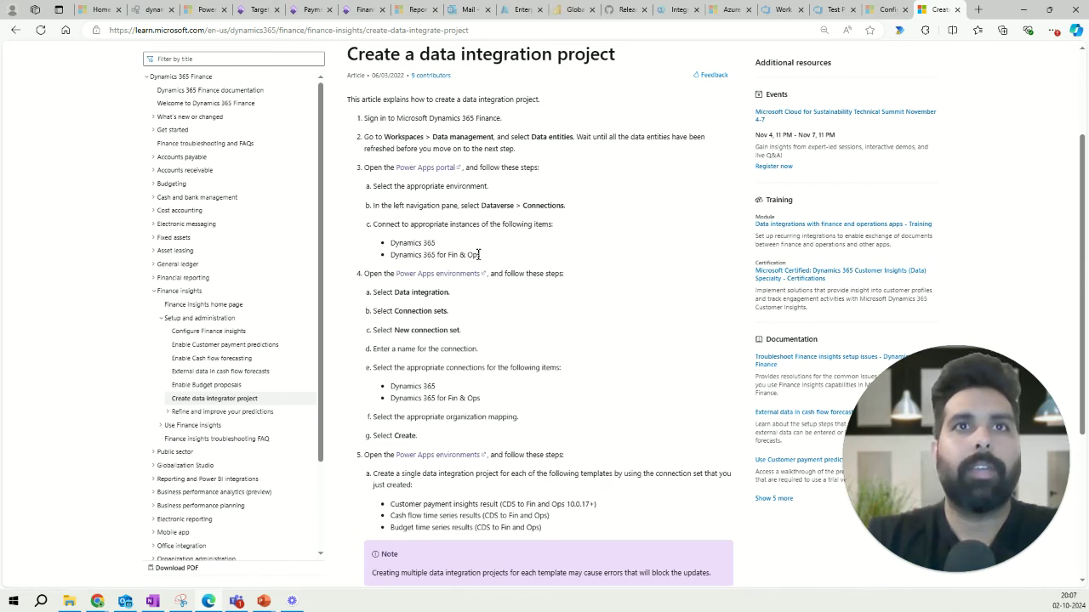
left_click_drag(480, 256, 370, 261)
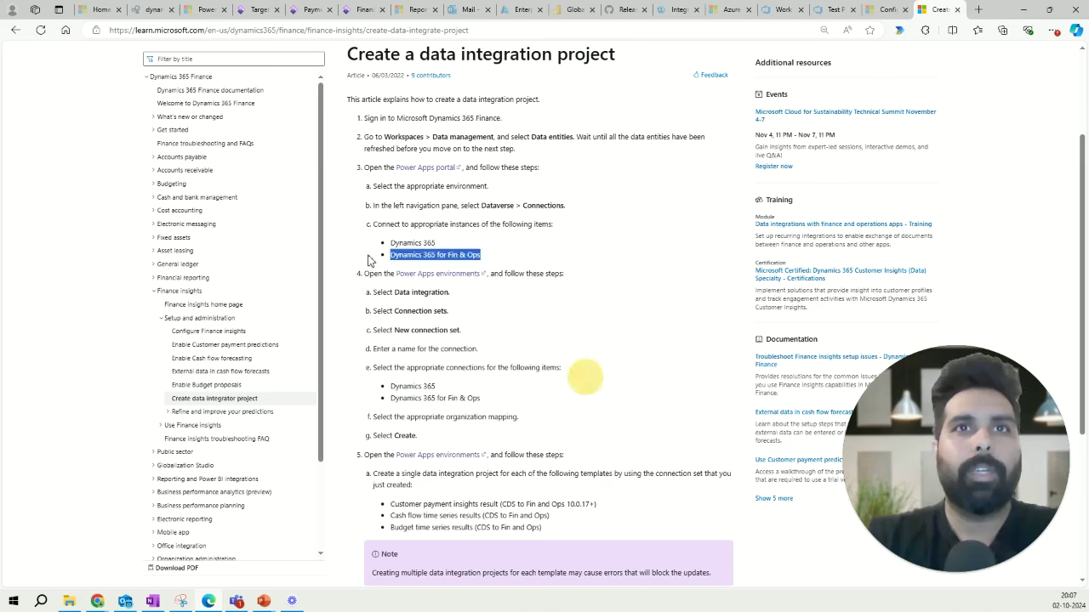
left_click(519, 197)
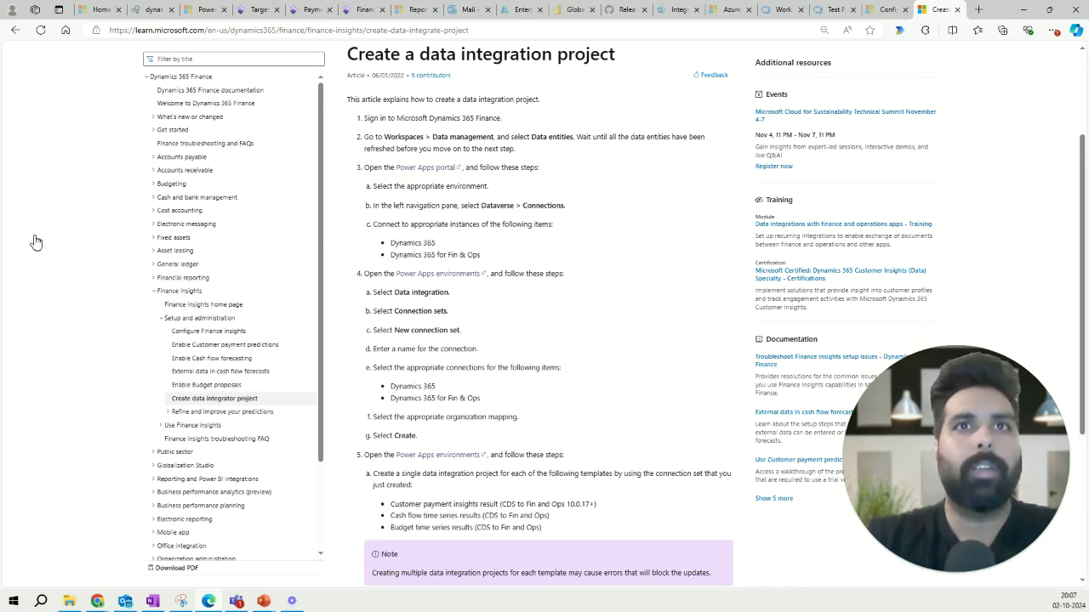
Check the Power Apps connections in the dynamicsclass environment and return to the "Create a data integration project" article.
key("ctrl+Tab")
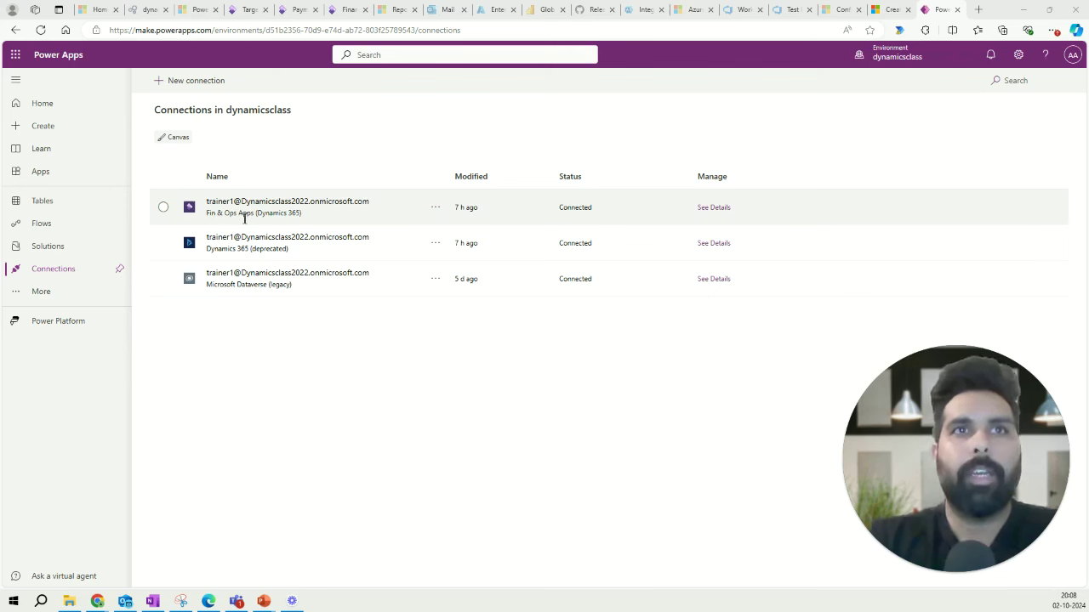
left_click(889, 9)
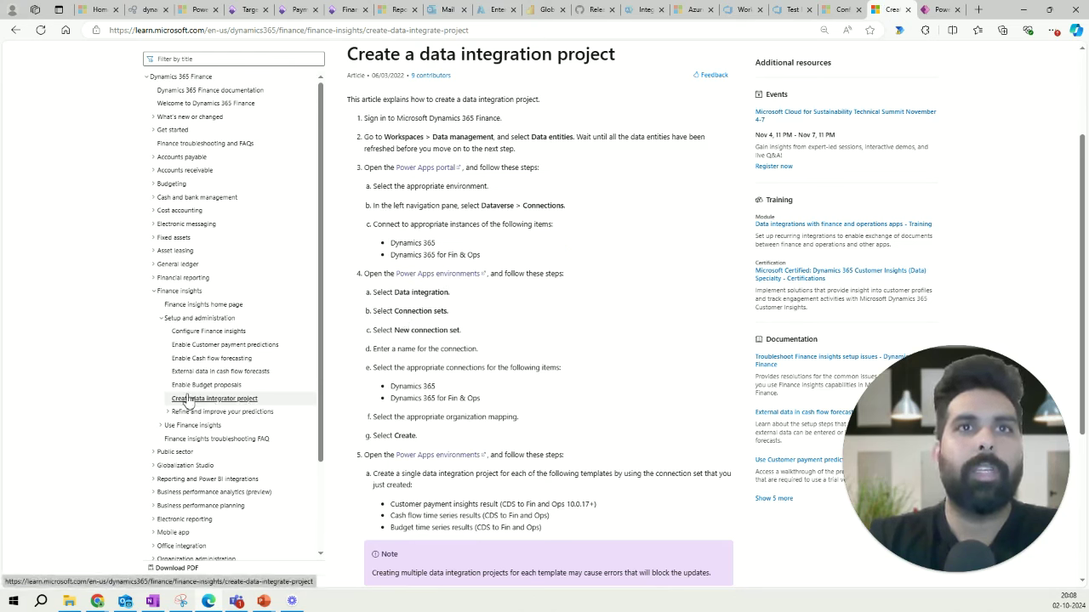
Switch to the Power Platform admin center's Data integration page and expand the Dynamicsclass connection set to review its connections.
key("ctrl+3")
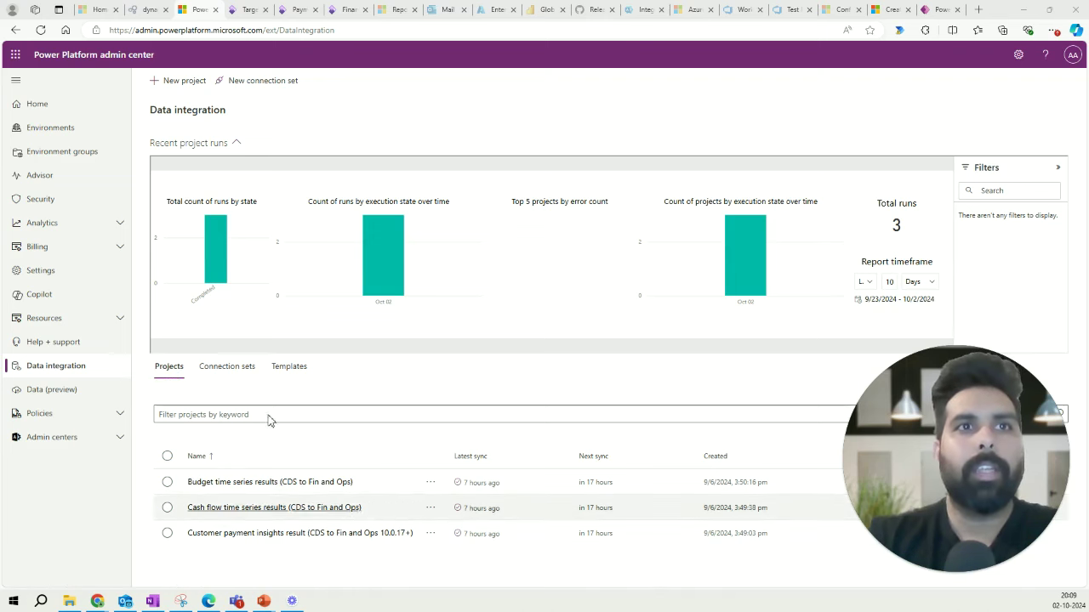
left_click(245, 372)
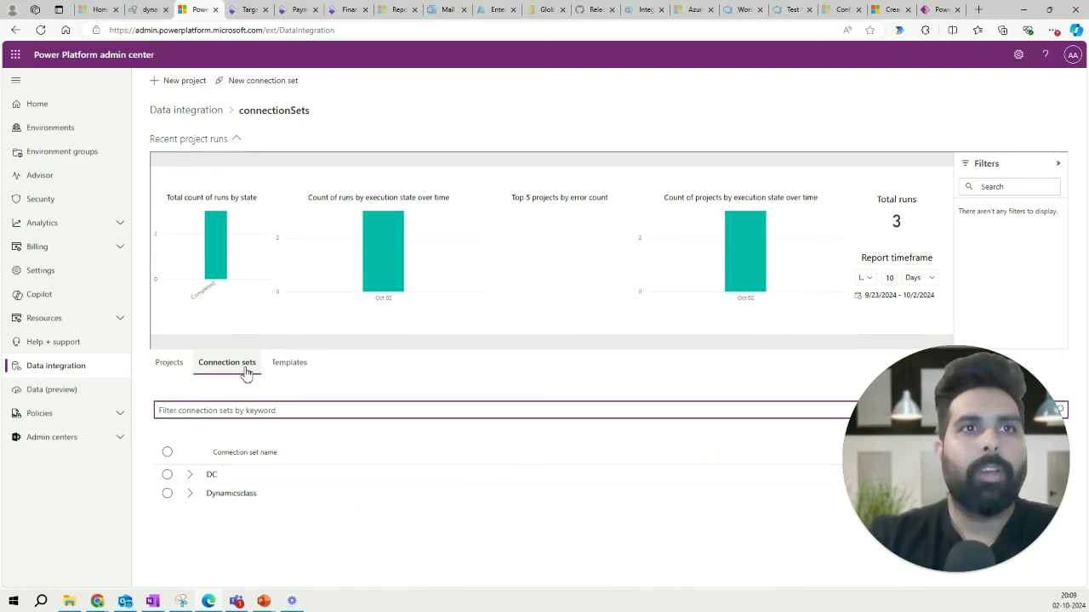
left_click(190, 499)
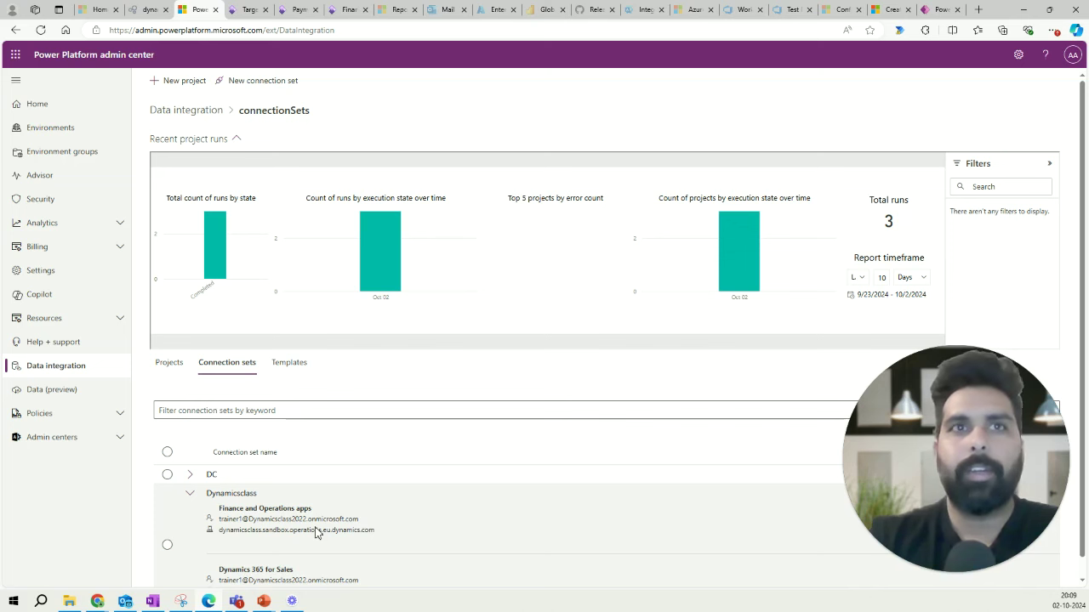
Return to the data integration projects and review the run and schedule options for Budget time series results (CDS to Fin and Ops).
left_click(173, 364)
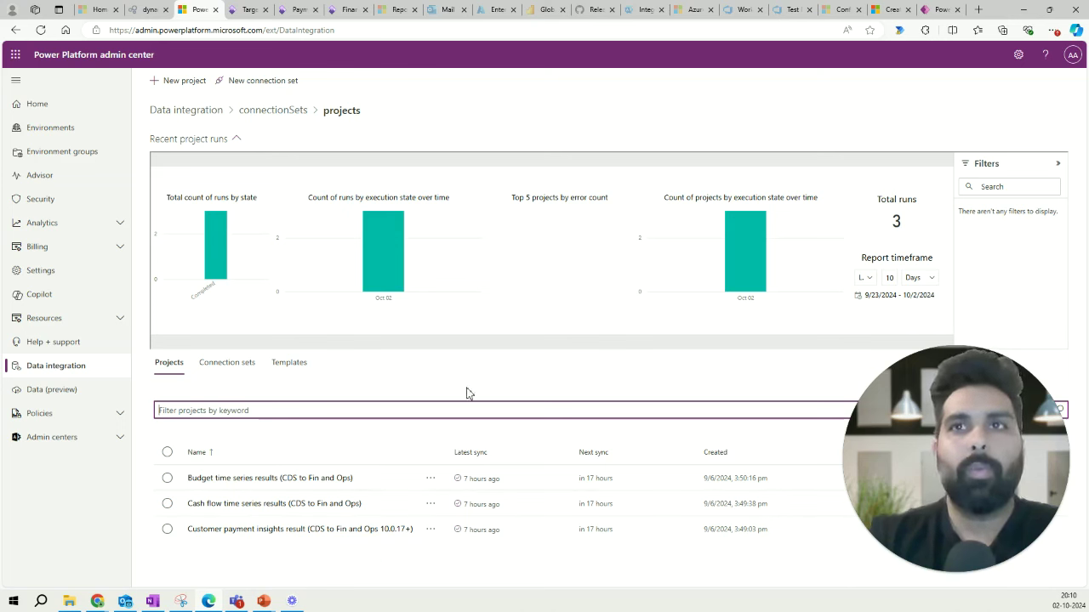
left_click(432, 479)
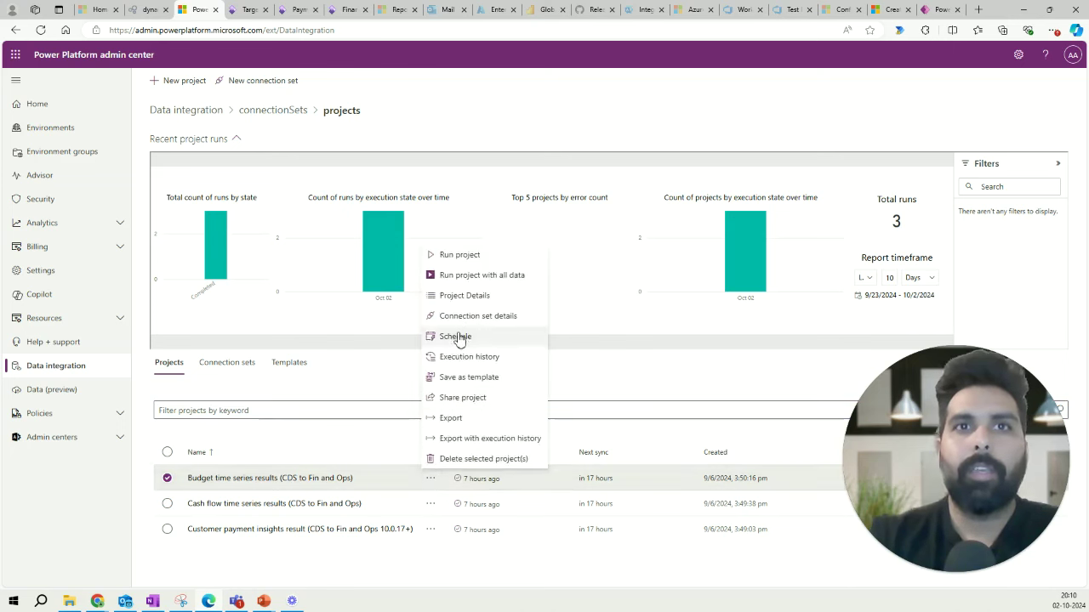
left_click(404, 570)
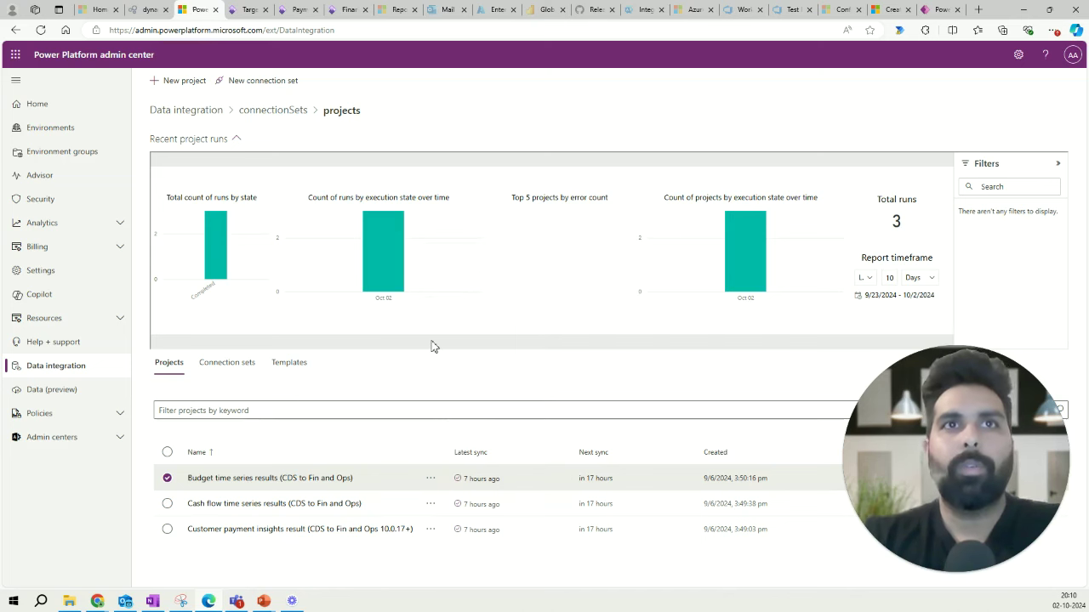